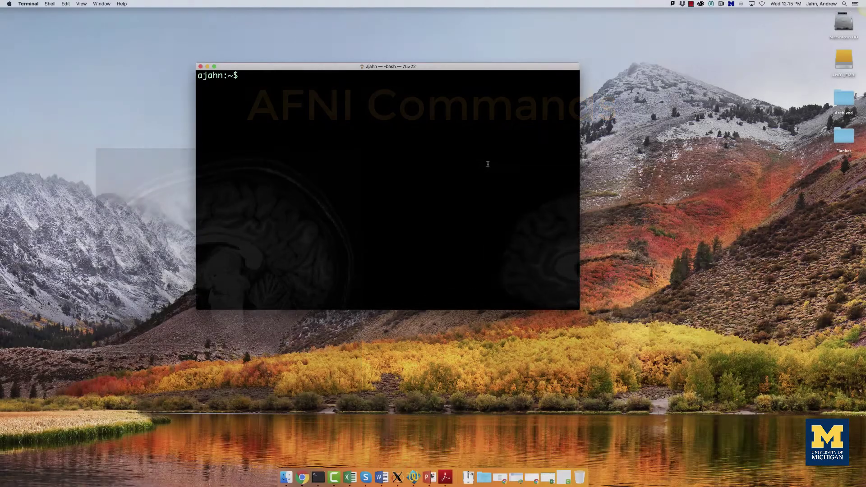
Change into the Desktop/Flanker/sub-08/anat folder using Tab completion
{"action": "type", "text": "cd De"}
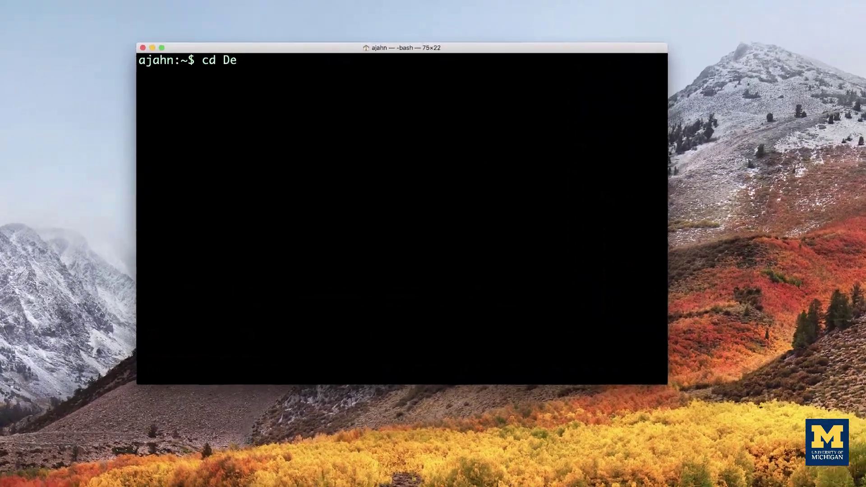
{"action": "key", "text": "Tab"}
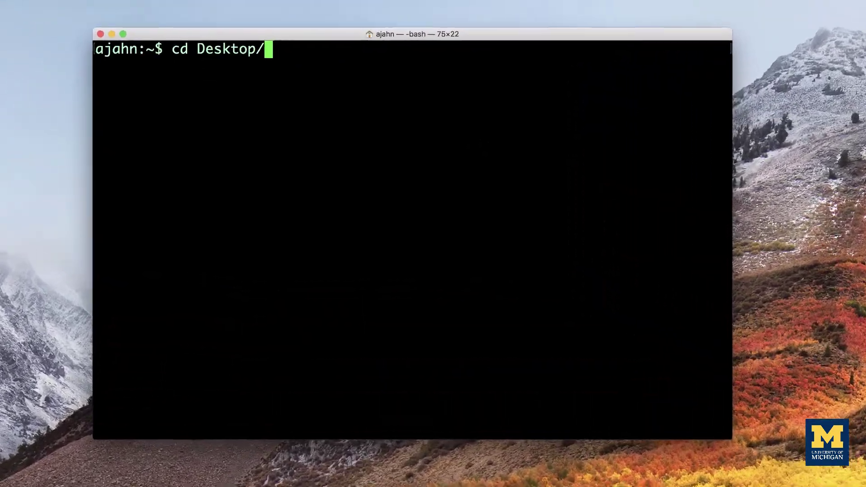
{"action": "type", "text": "Fl"}
{"action": "key", "text": "Tab"}
{"action": "type", "text": "s"}
{"action": "key", "text": "Tab"}
{"action": "type", "text": "08/anat"}
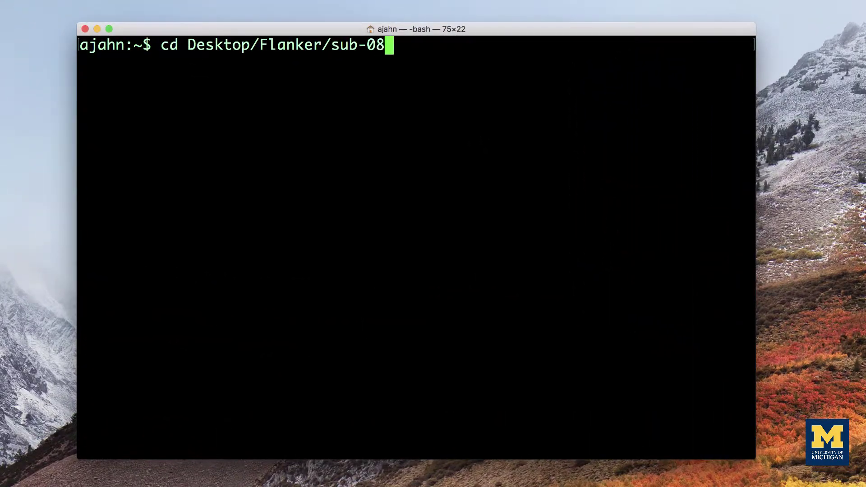
{"action": "key", "text": "Return"}
Run 3dSkullStrip with no arguments to see its usage error, then enter 3dSkullStrip -h | less
{"action": "type", "text": "3dSkullStrip"}
{"action": "key", "text": "Return"}
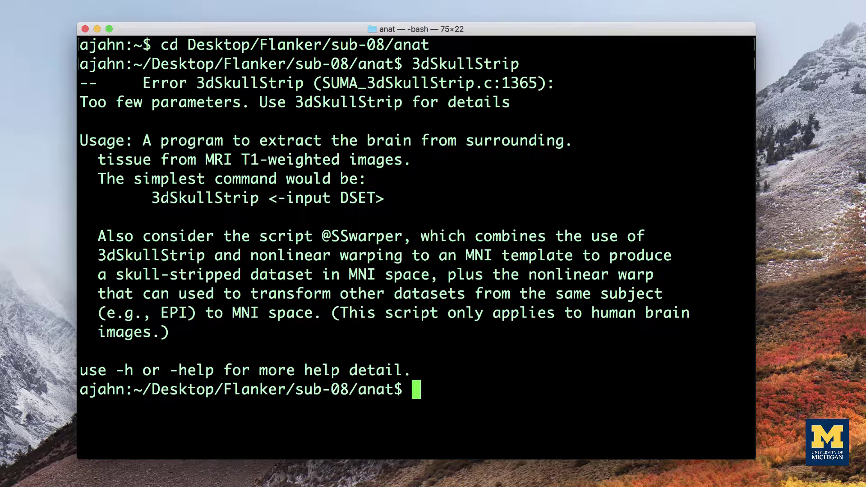
{"action": "type", "text": "3dSkullStrip -h |"}
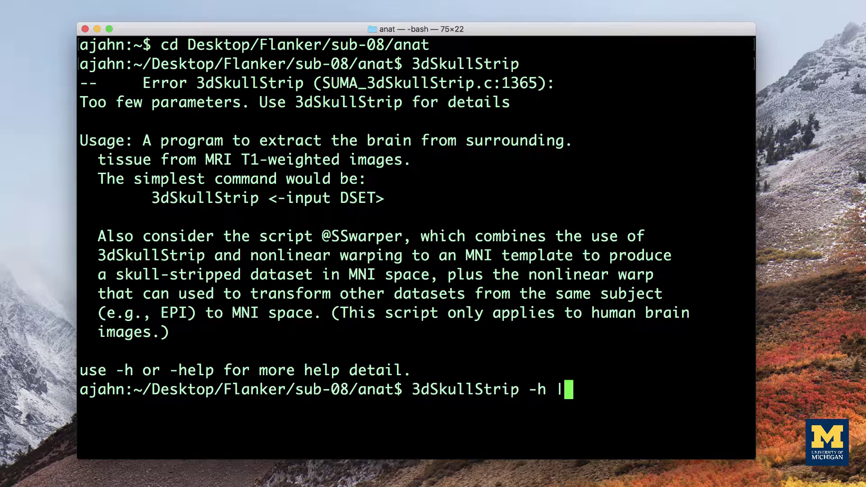
{"action": "type", "text": " less"}
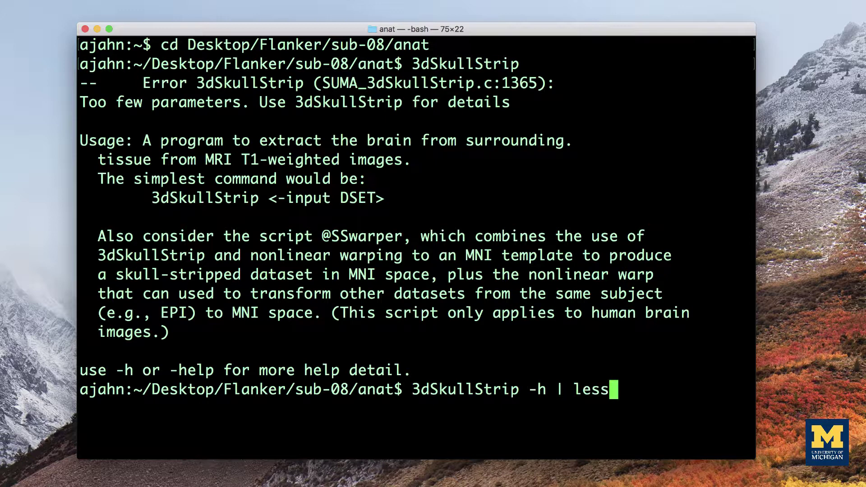
Page through the 3dSkullStrip help in less, search for 'edge' to find -push_to_edge, then quit
{"action": "key", "text": "Return"}
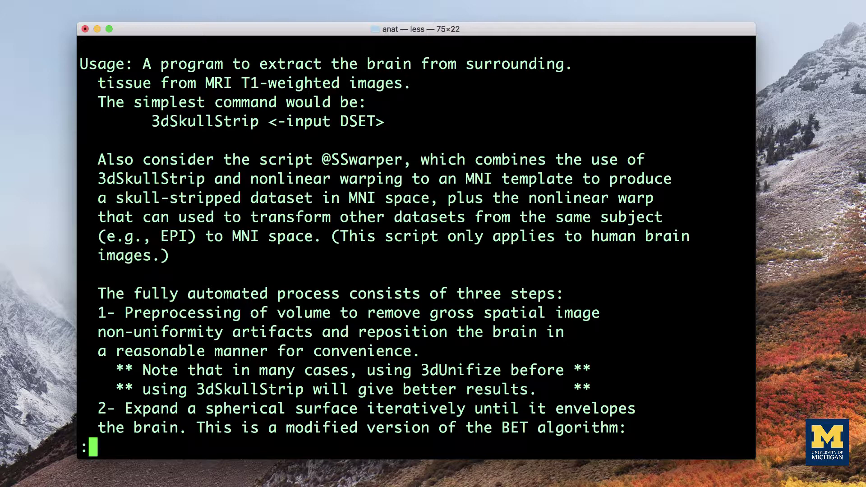
{"action": "key", "text": "d"}
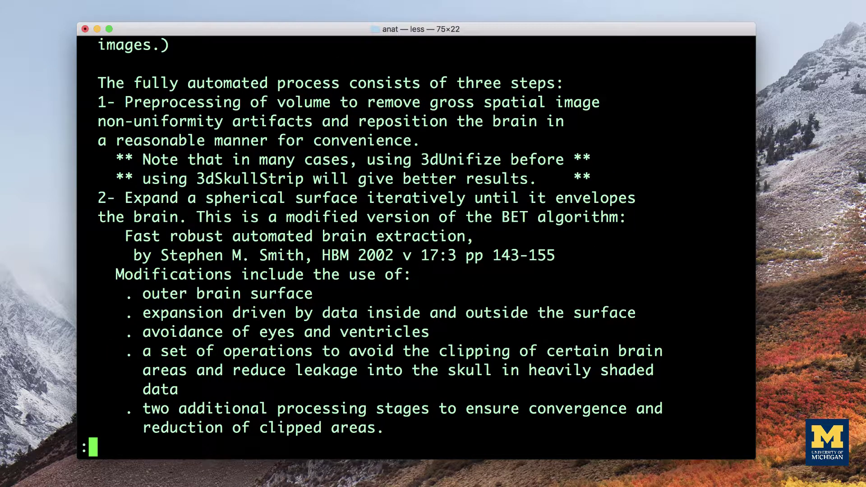
{"action": "key", "text": "u"}
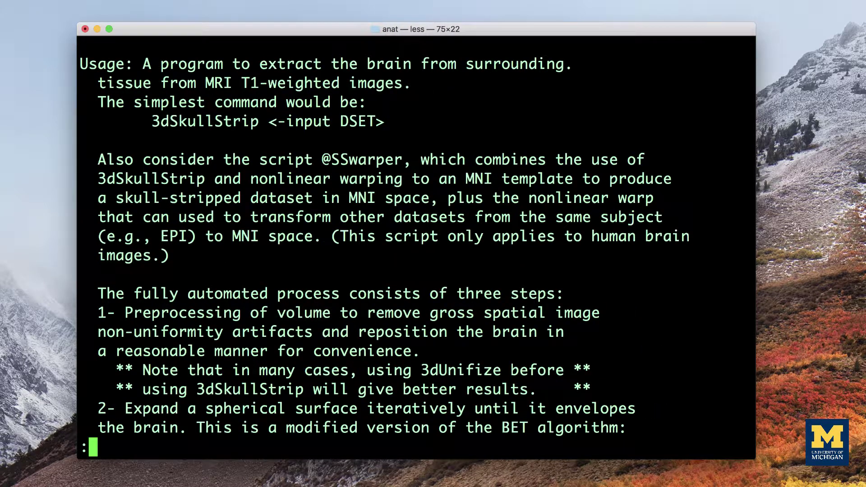
{"action": "key", "text": "Down"}
{"action": "key", "text": "Down"}
{"action": "key", "text": "Down"}
{"action": "key", "text": "Down"}
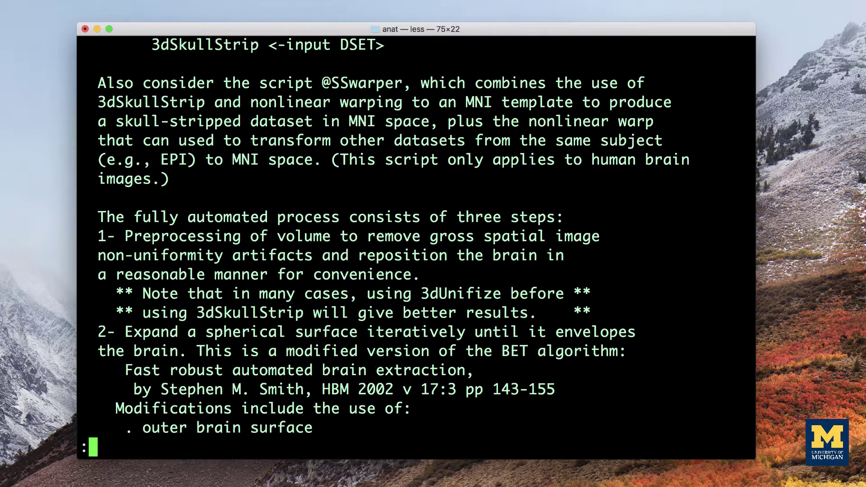
{"action": "key", "text": "Down"}
{"action": "key", "text": "Down"}
{"action": "key", "text": "Down"}
{"action": "key", "text": "Up"}
{"action": "key", "text": "Up"}
{"action": "key", "text": "Up"}
{"action": "key", "text": "Up"}
{"action": "key", "text": "Up"}
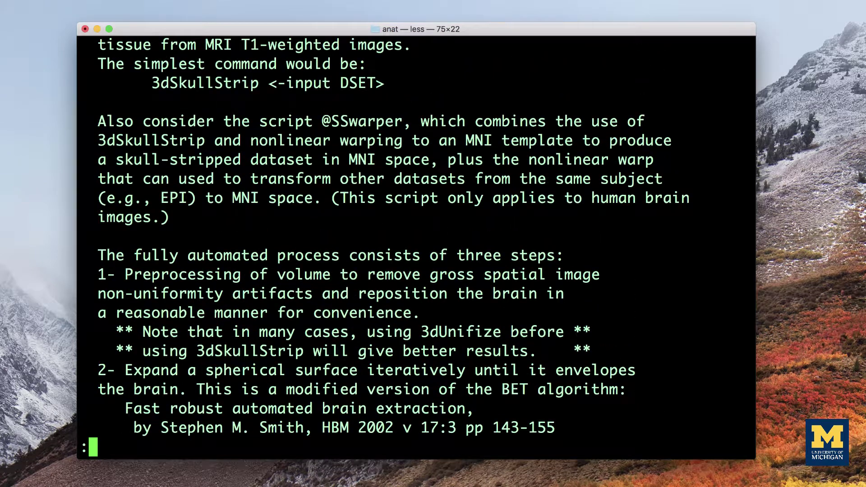
{"action": "type", "text": "/edge"}
{"action": "key", "text": "Return"}
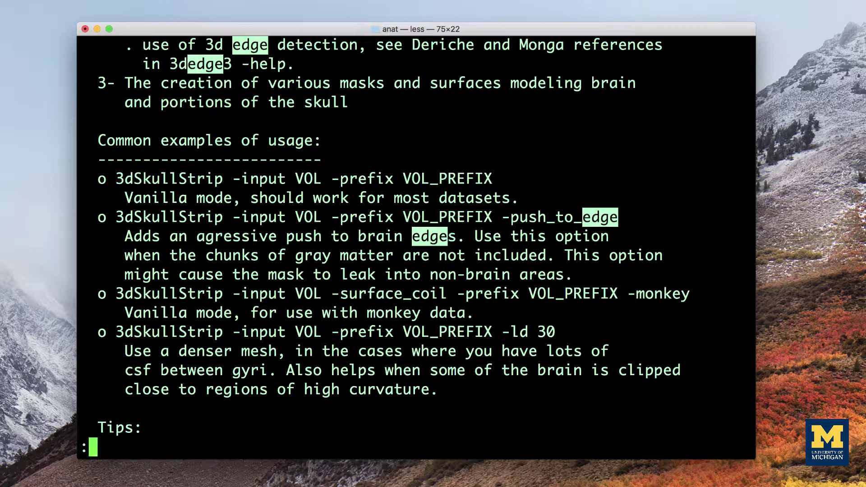
{"action": "key", "text": "q"}
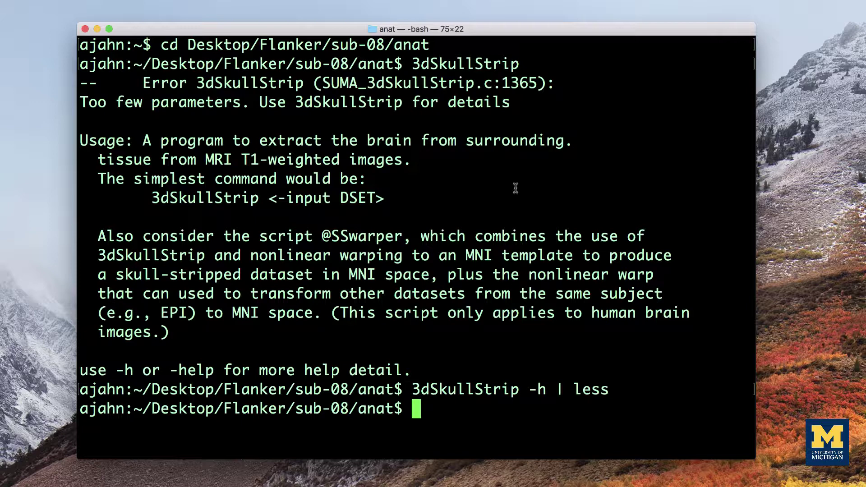
Skull-strip sub-08_T1w.nii.gz with 3dSkullStrip -input and list the new skull_strip_out+orig files
{"action": "type", "text": "3dSku"}
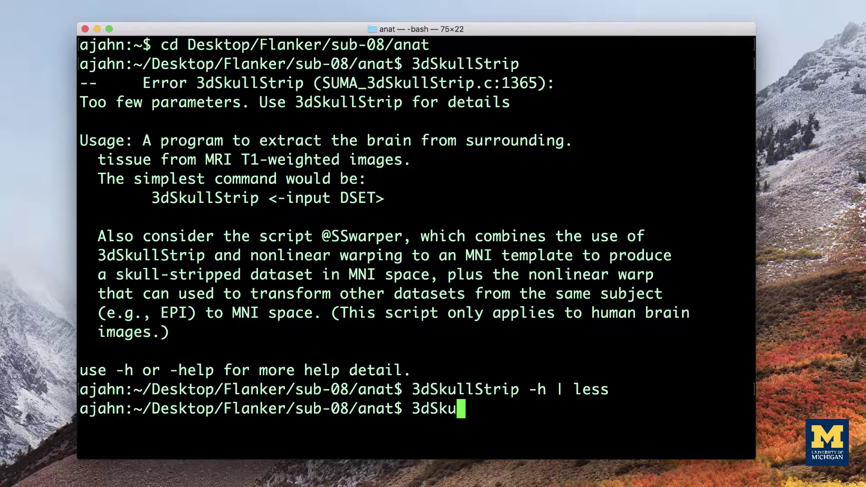
{"action": "type", "text": "llStrip -in"}
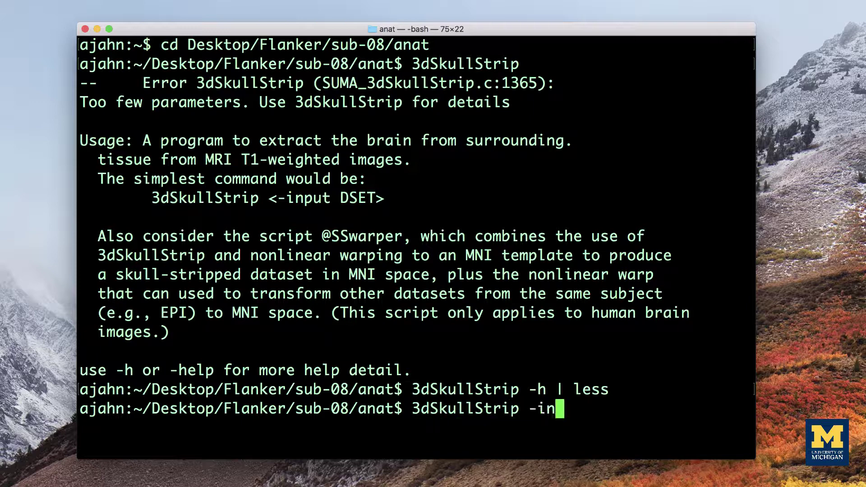
{"action": "type", "text": "put sub"}
{"action": "key", "text": "Tab"}
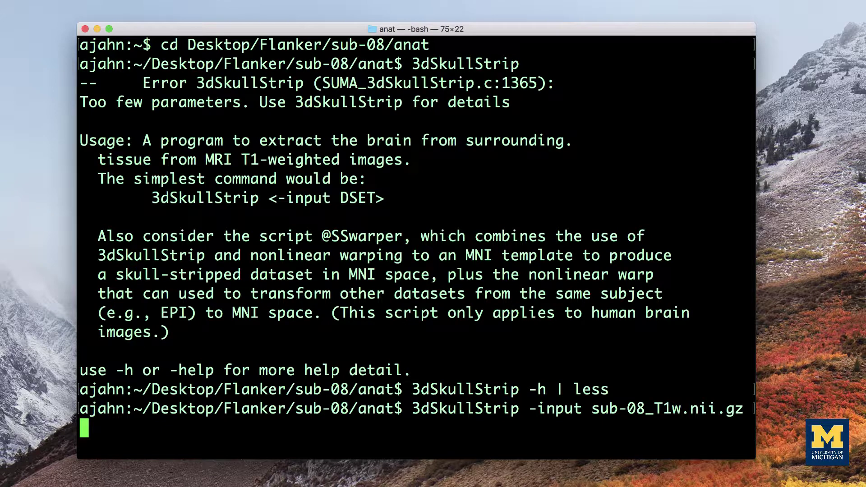
{"action": "key", "text": "Return"}
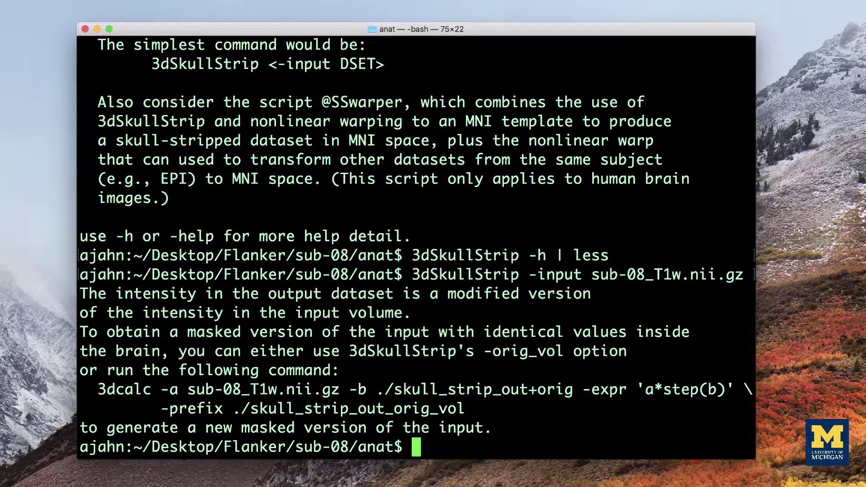
{"action": "type", "text": "ls"}
{"action": "key", "text": "Return"}
Launch AFNI and arrange the axial, sagittal and coronal viewers side by side
{"action": "type", "text": "afni"}
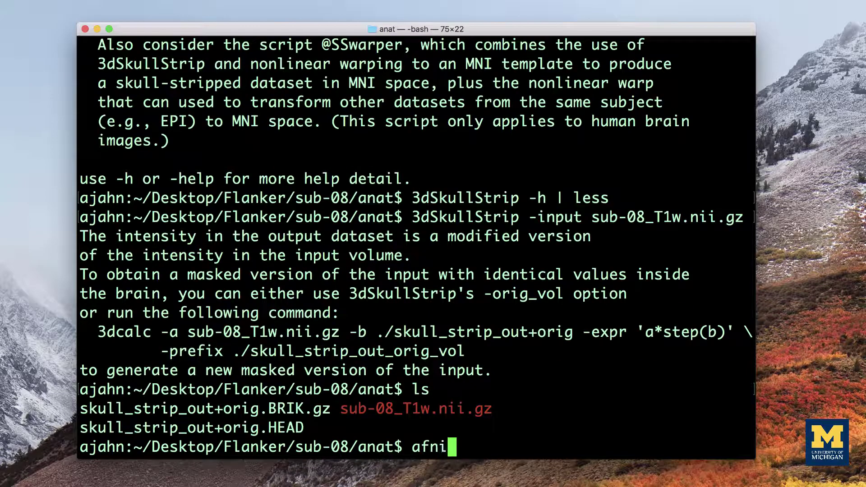
{"action": "key", "text": "Return"}
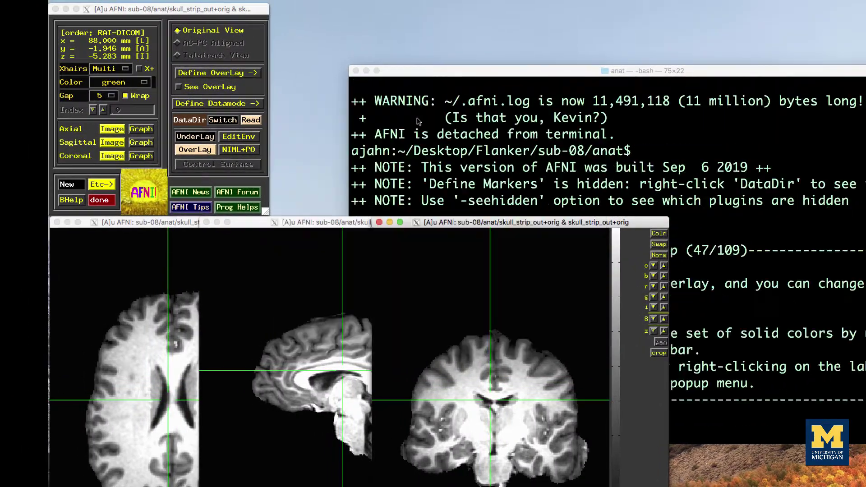
{"action": "left_click_drag", "start_coordinate": [481, 222], "coordinate": [642, 222]}
{"action": "left_click_drag", "start_coordinate": [438, 223], "coordinate": [490, 228]}
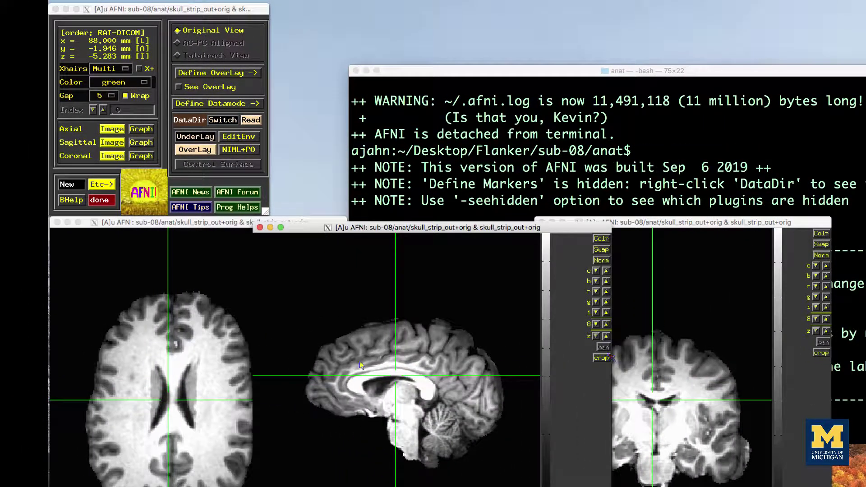
Inspect the skull-stripped brain at several points in the sagittal and coronal slices
{"action": "left_click_drag", "start_coordinate": [388, 334], "coordinate": [450, 336]}
{"action": "left_click", "coordinate": [646, 354]}
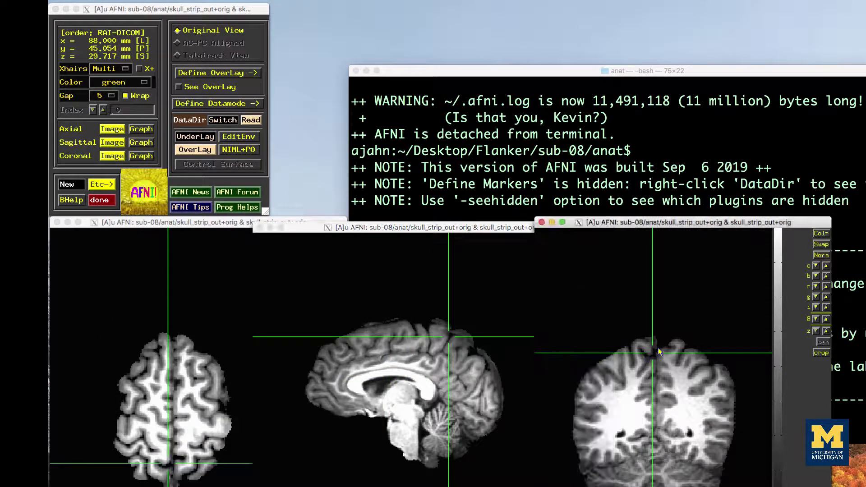
{"action": "left_click", "coordinate": [658, 349]}
{"action": "left_click", "coordinate": [425, 326]}
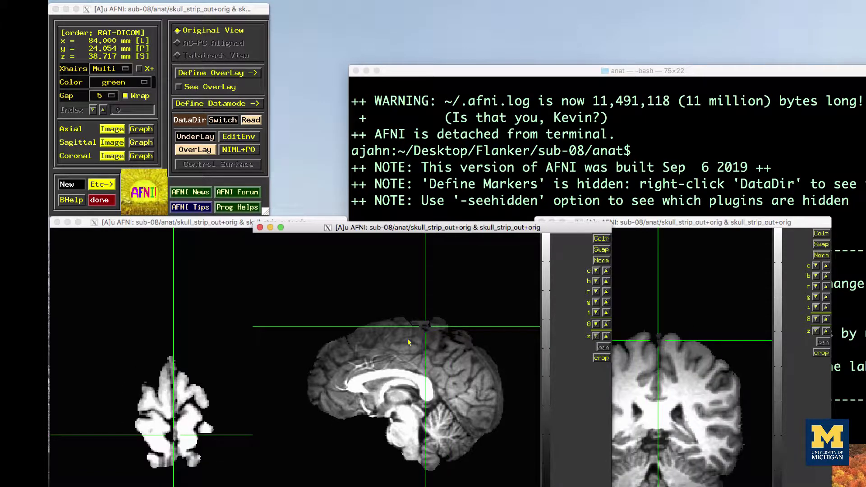
{"action": "left_click", "coordinate": [325, 403]}
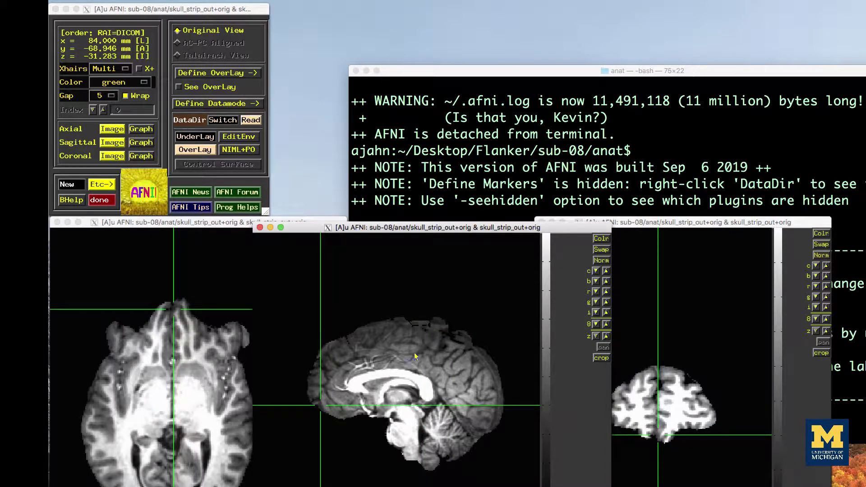
{"action": "left_click", "coordinate": [441, 324]}
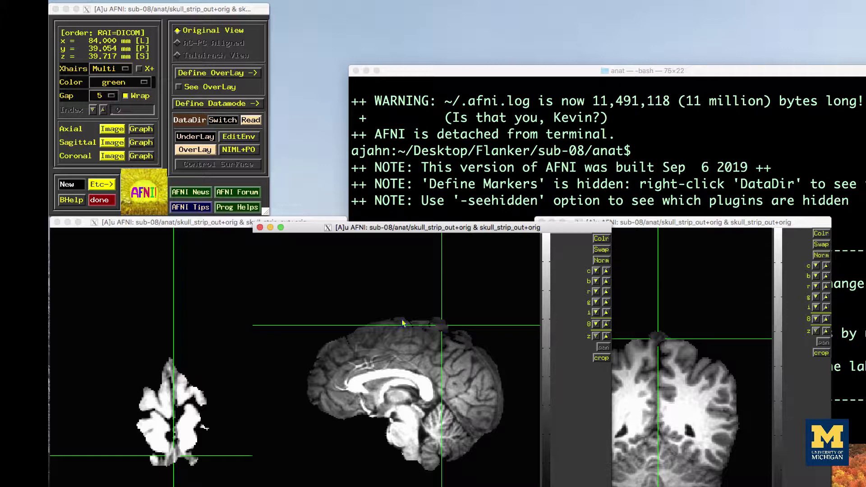
Make sub-08_T1w.nii.gz the underlay and skull_strip_out the colour overlay
{"action": "left_click", "coordinate": [189, 138]}
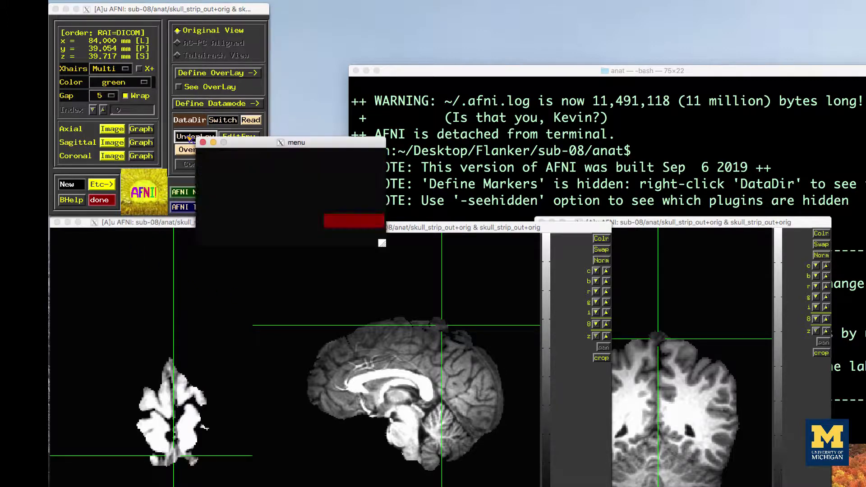
{"action": "left_click", "coordinate": [224, 188]}
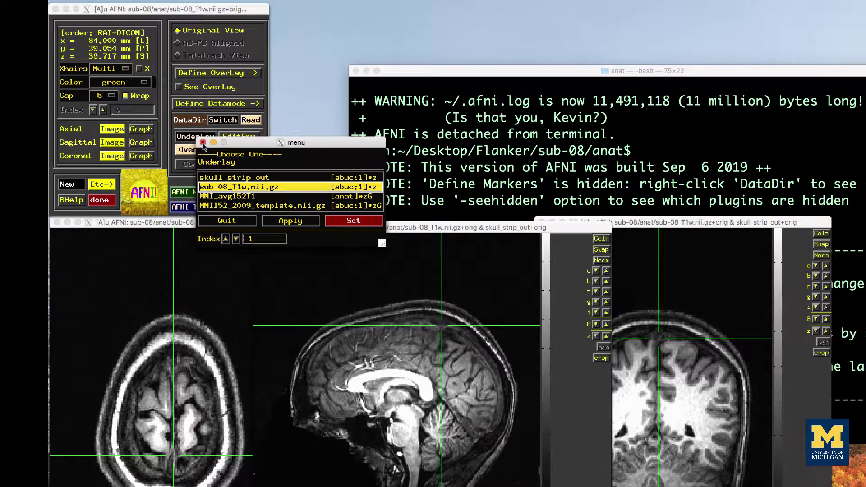
{"action": "left_click", "coordinate": [202, 143]}
{"action": "left_click", "coordinate": [198, 150]}
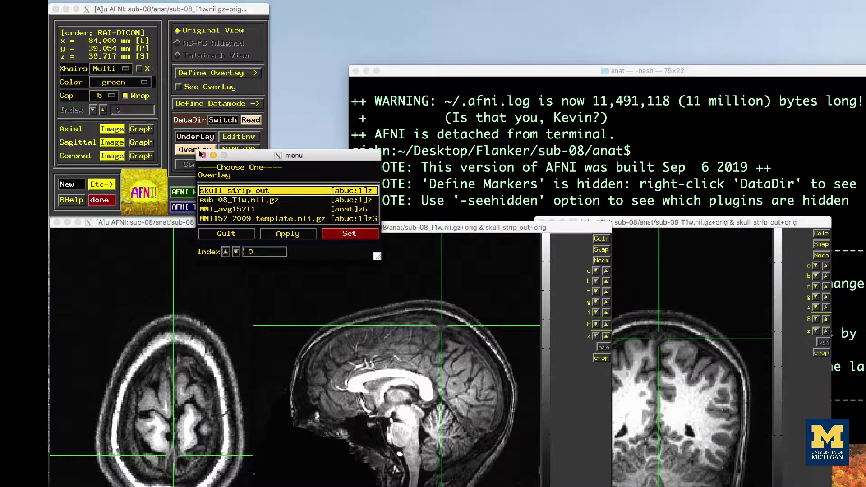
{"action": "left_click", "coordinate": [235, 191]}
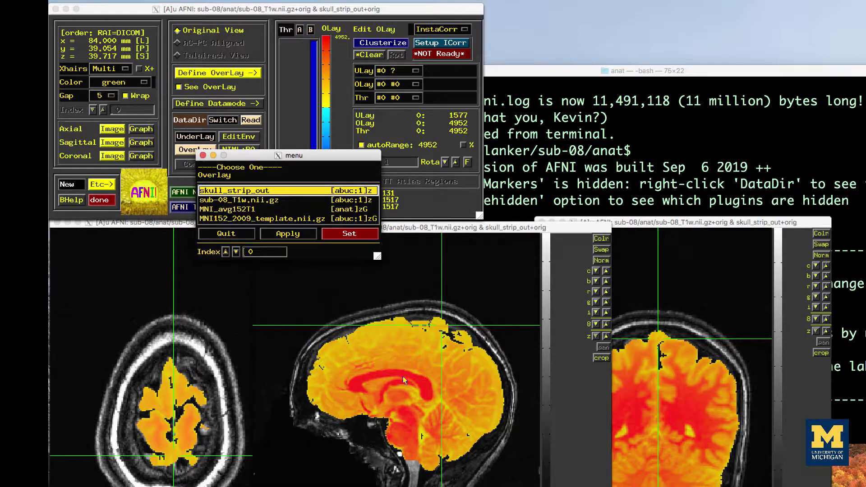
Toggle the overlay and underlay to compare the skull-stripped brain with the original T1
{"action": "left_click", "coordinate": [386, 364]}
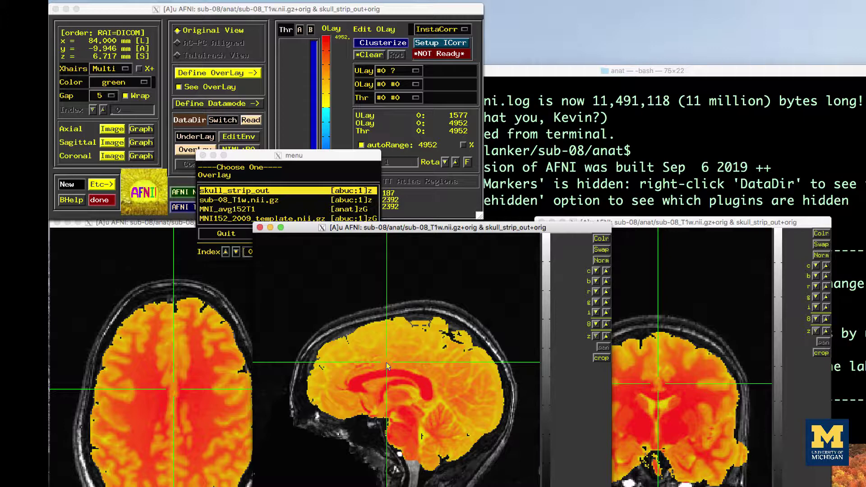
{"action": "key", "text": "o"}
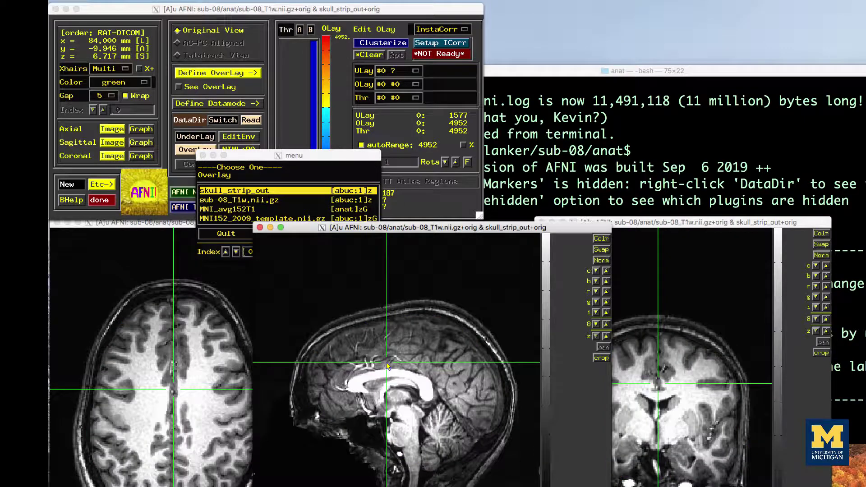
{"action": "key", "text": "o"}
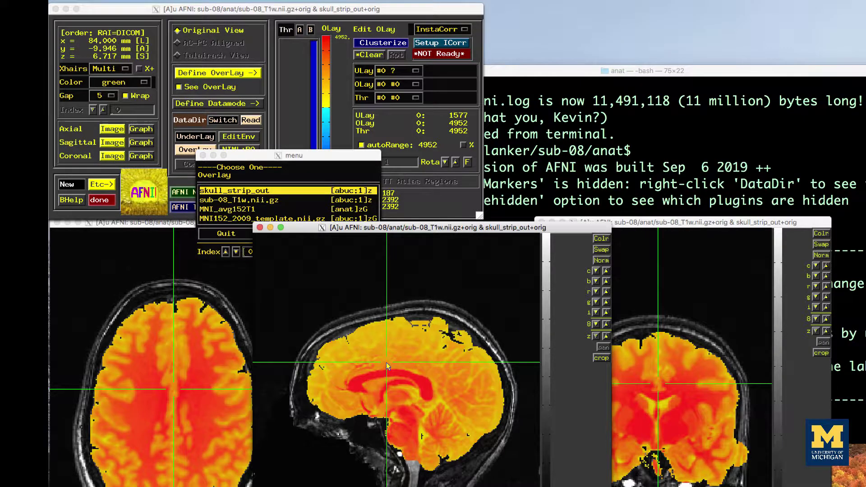
{"action": "key", "text": "o"}
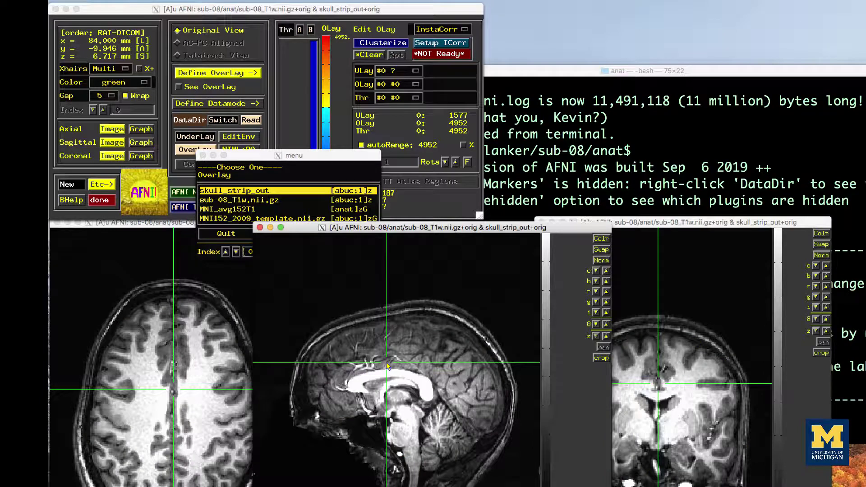
{"action": "key", "text": "u"}
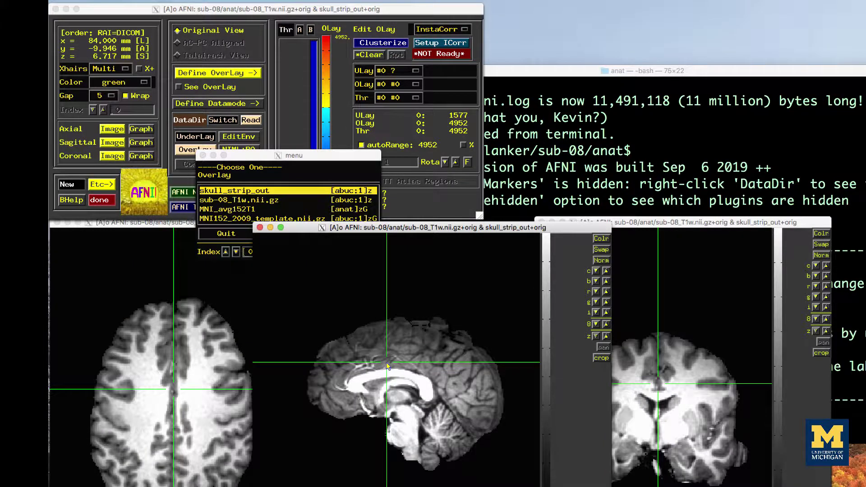
{"action": "key", "text": "u"}
{"action": "key", "text": "u"}
{"action": "key", "text": "u"}
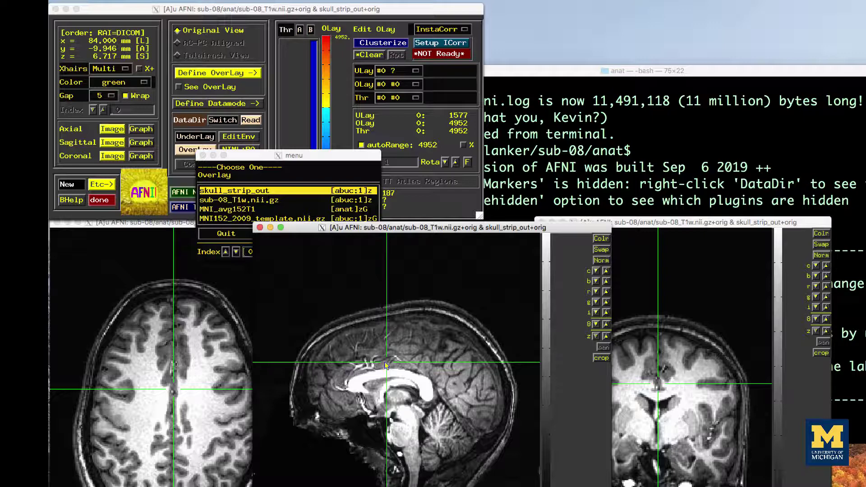
Quit AFNI and rerun 3dSkullStrip on sub-08_T1w.nii.gz with -push_to_edge and prefix anat_ss
{"action": "left_click", "coordinate": [54, 8]}
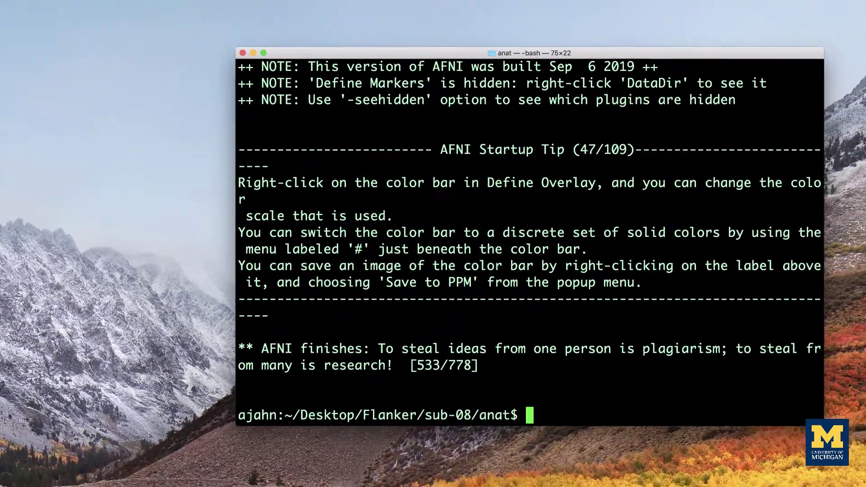
{"action": "type", "text": "3d"}
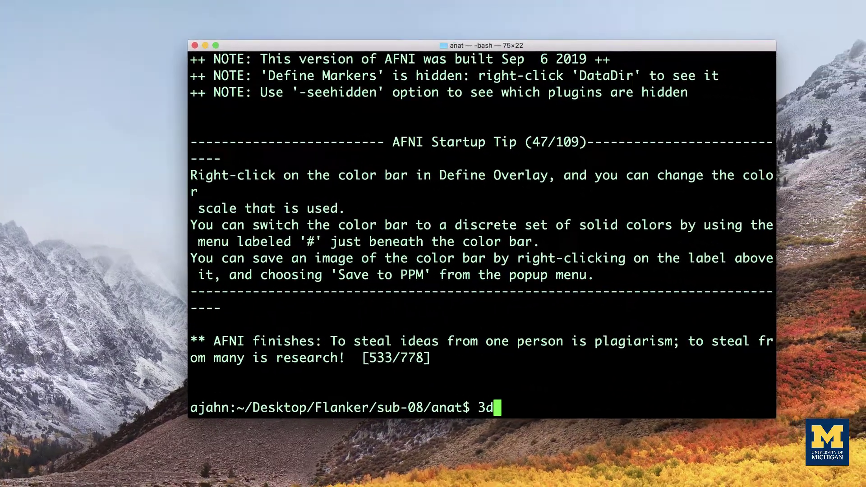
{"action": "type", "text": "SkullStrip -"}
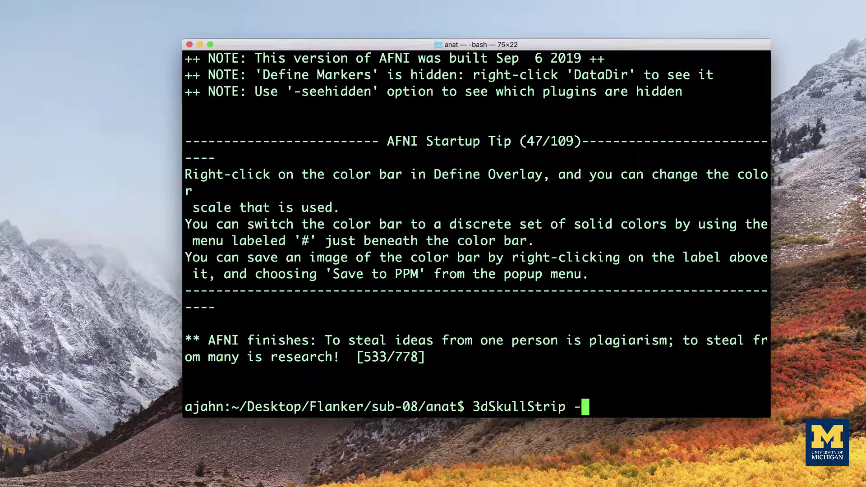
{"action": "type", "text": "push_to_"}
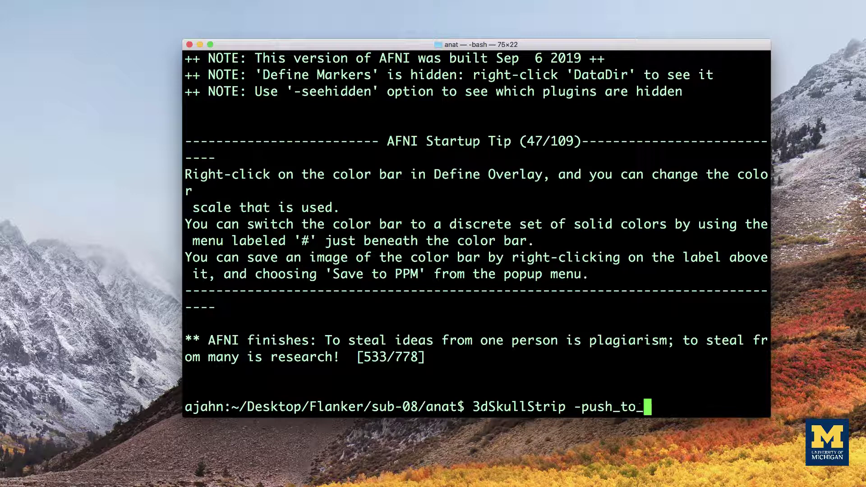
{"action": "type", "text": "edge -input sub"}
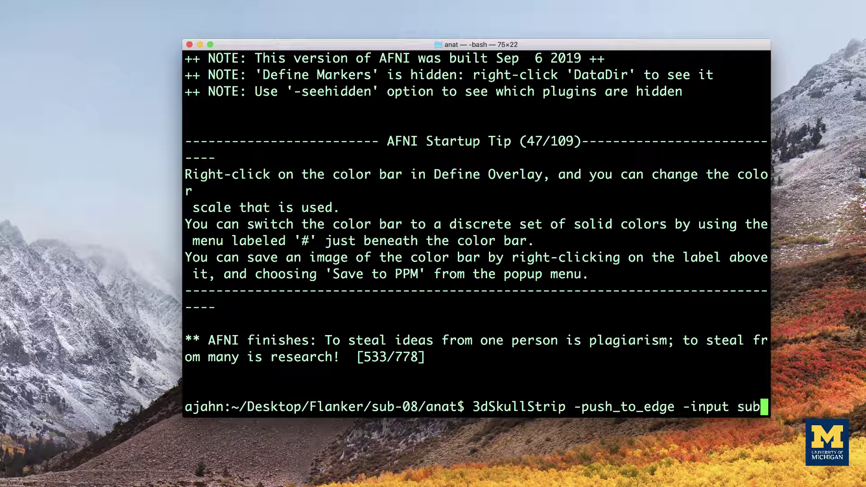
{"action": "key", "text": "Tab"}
{"action": "type", "text": "-prefix anat_ss"}
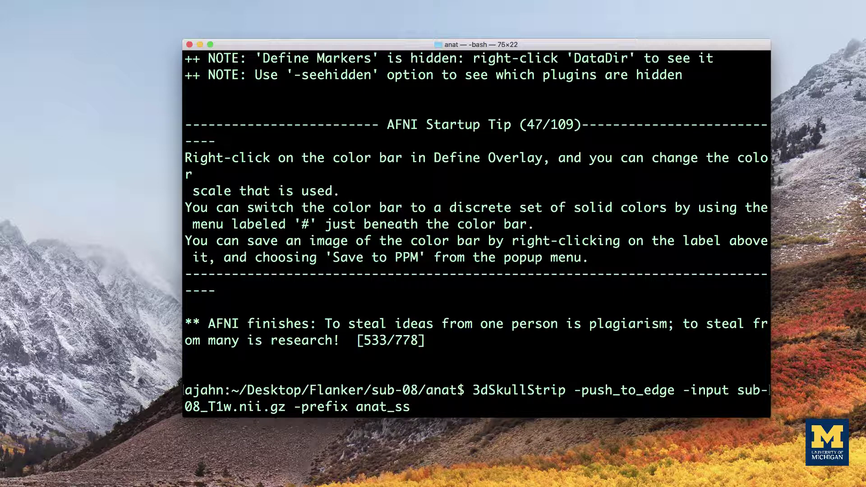
{"action": "key", "text": "Return"}
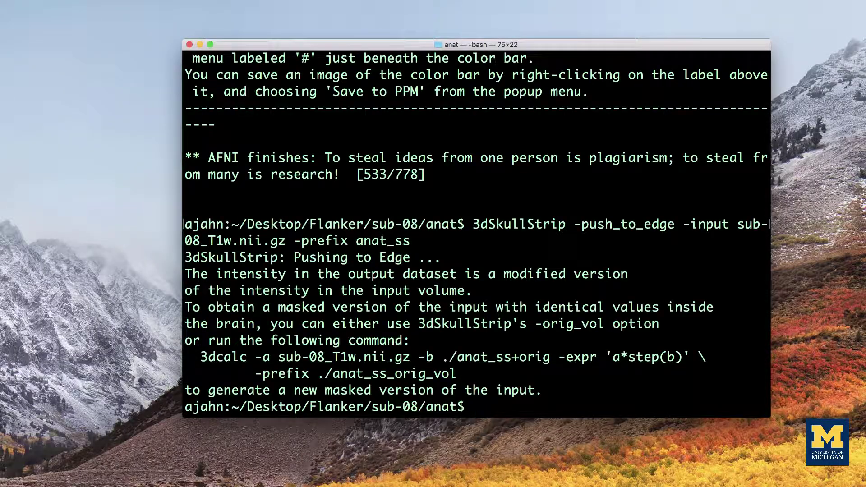
List the folder to point out the new anat_ss+orig files, then relaunch AFNI
{"action": "type", "text": "ls"}
{"action": "key", "text": "Return"}
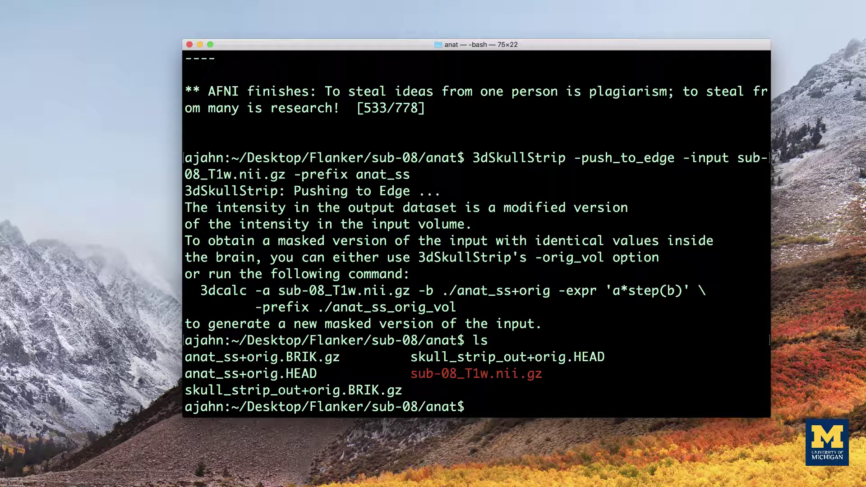
{"action": "left_click_drag", "start_coordinate": [318, 373], "coordinate": [247, 374]}
{"action": "left_click", "coordinate": [288, 347]}
{"action": "type", "text": "afni"}
{"action": "key", "text": "Return"}
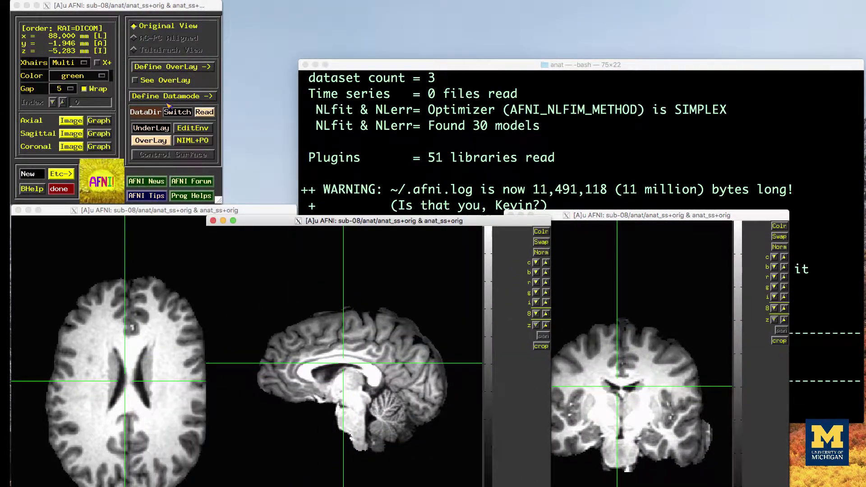
Set the original sub-08_T1w.nii.gz as underlay with anat_ss as the colour overlay
{"action": "left_click", "coordinate": [151, 129]}
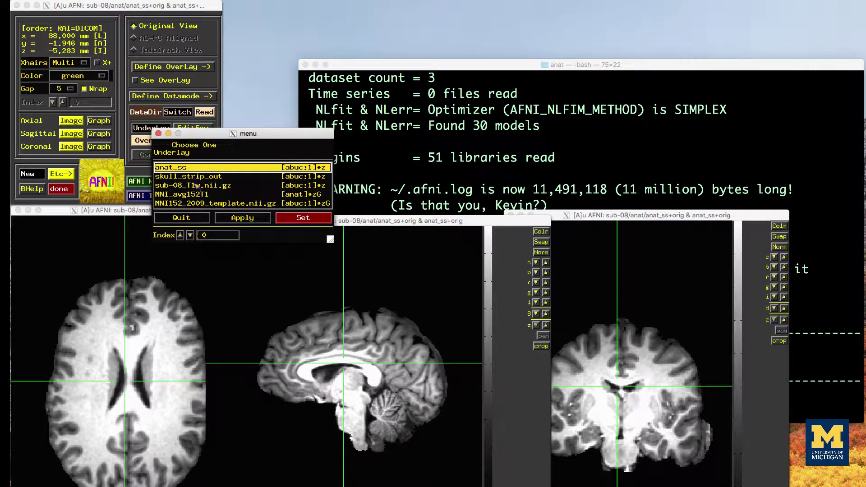
{"action": "left_click", "coordinate": [191, 185]}
{"action": "left_click", "coordinate": [158, 133]}
{"action": "left_click", "coordinate": [155, 142]}
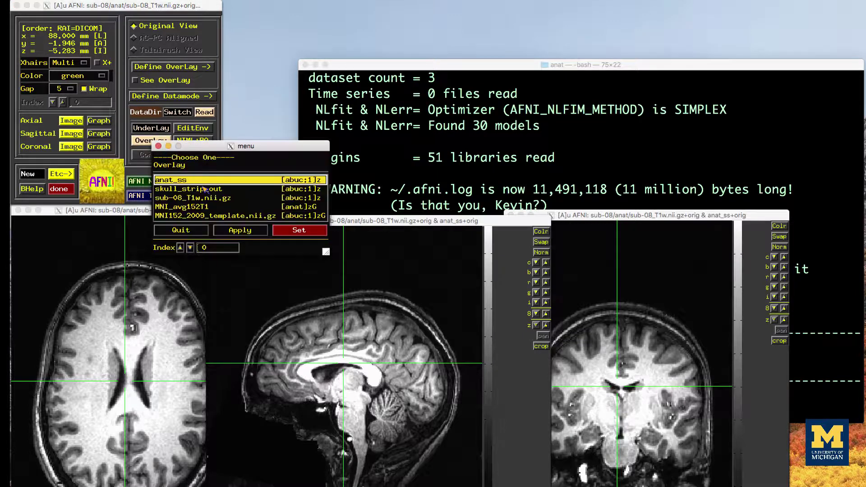
{"action": "left_click", "coordinate": [198, 181]}
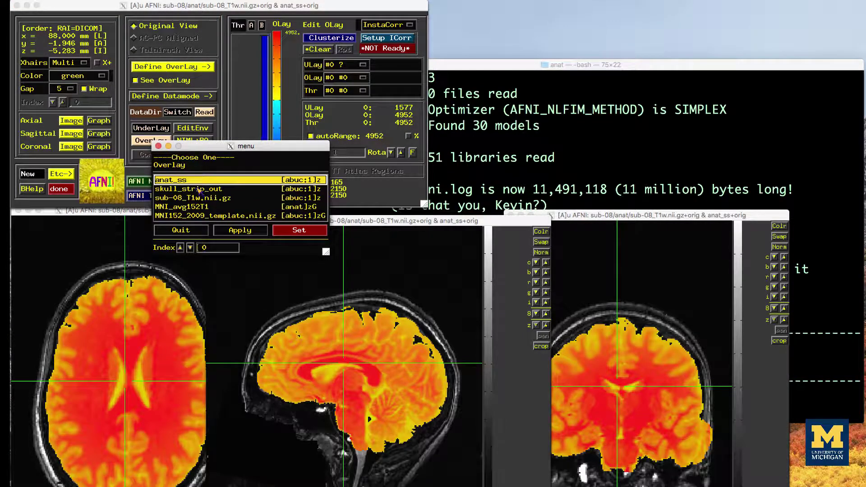
Switch the overlay between skull_strip_out and anat_ss to compare, ending on skull_strip_out
{"action": "left_click", "coordinate": [198, 189]}
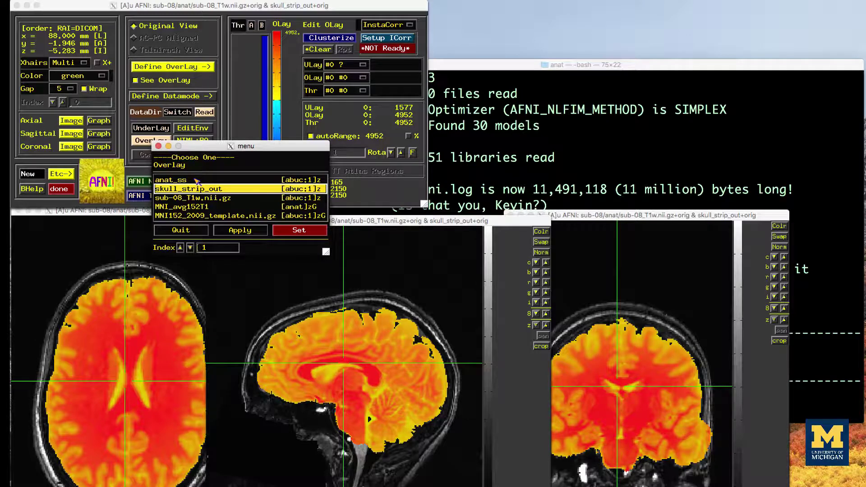
{"action": "left_click", "coordinate": [197, 181]}
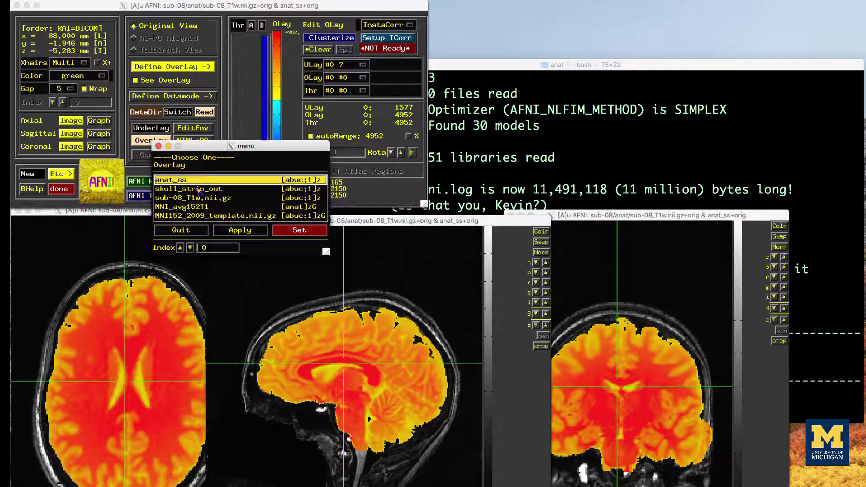
{"action": "left_click", "coordinate": [200, 189]}
{"action": "left_click", "coordinate": [376, 315]}
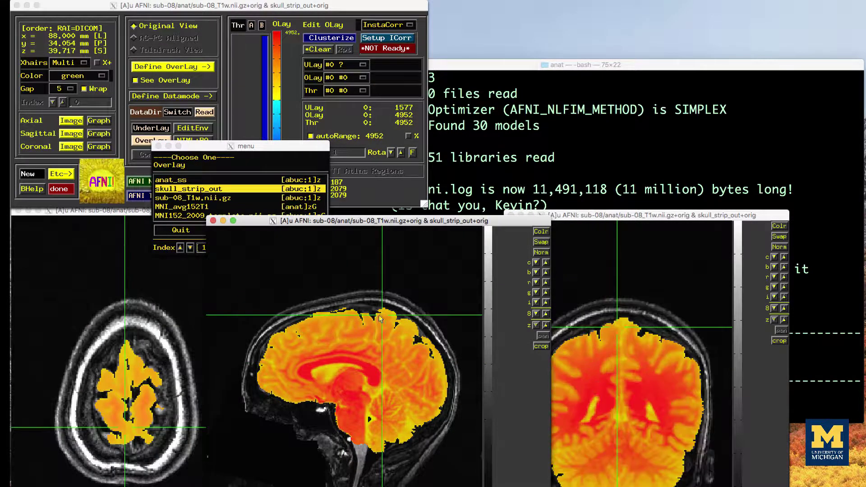